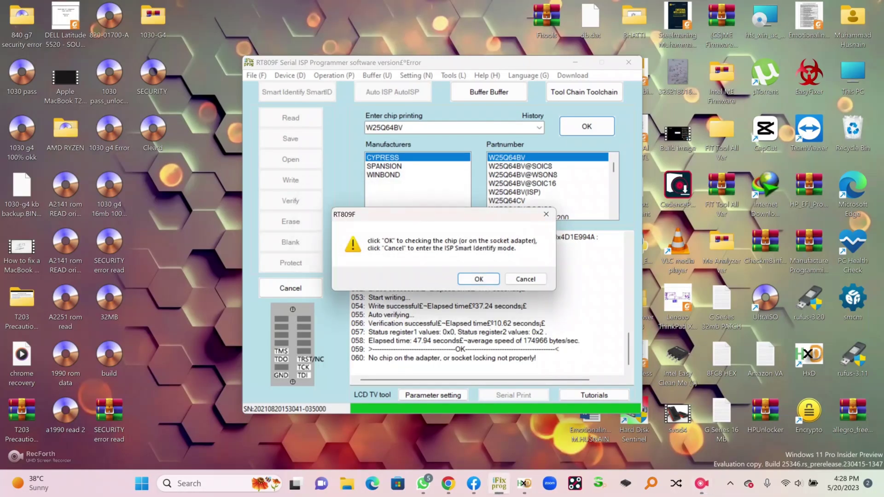
Step: Detect the W25Q64BV chip on the programmer socket adapter and read its contents
{"action": "key", "text": "Return"}
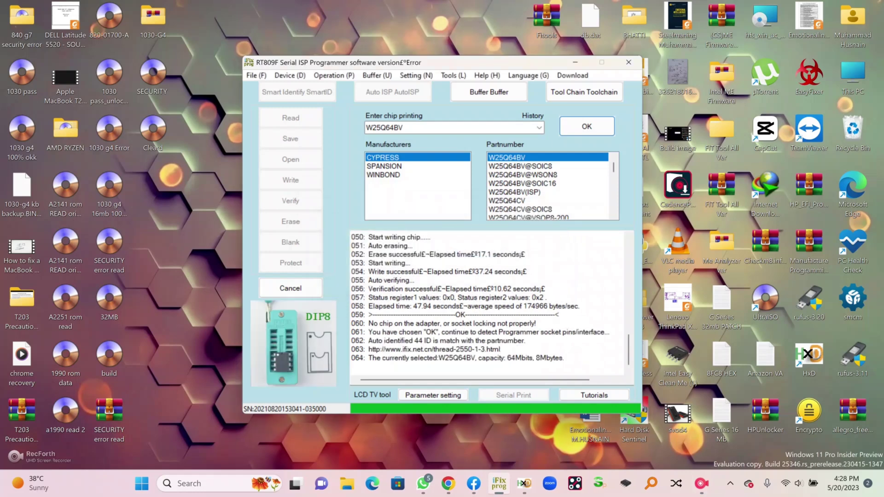
{"action": "key", "text": "Return"}
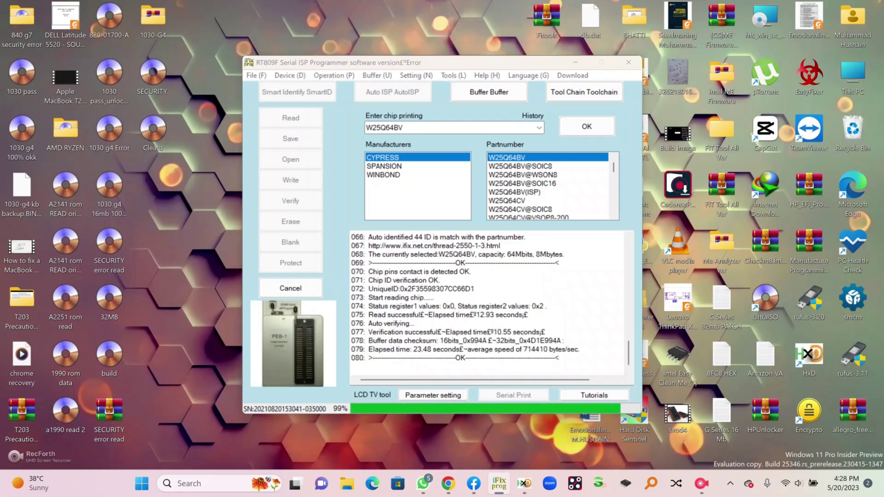
Step: Save the chip dump to the Desktop as a BIN file named A1707 EFI Locked
{"action": "key", "text": "BackSpace"}
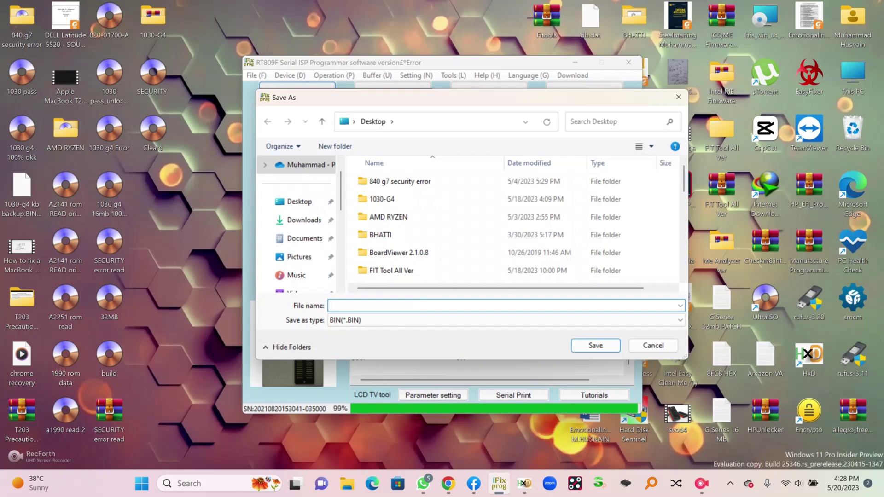
{"action": "type", "text": "A1707 F"}
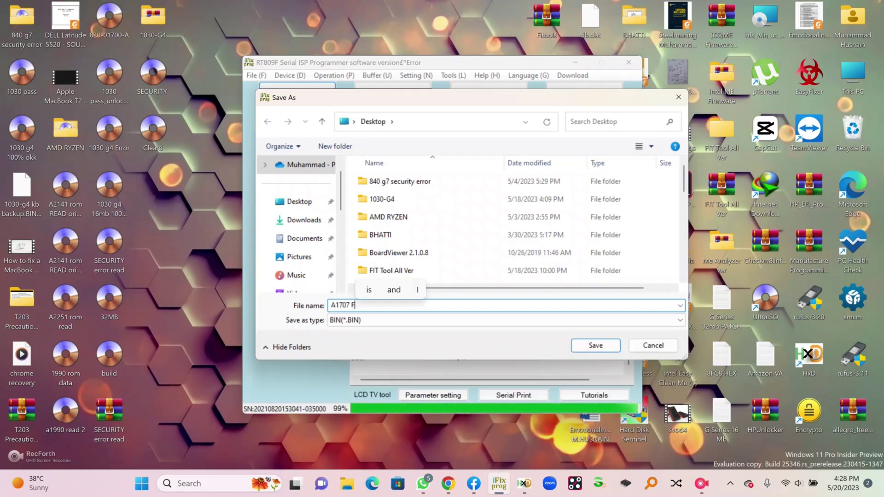
{"action": "key", "text": "BackSpace"}
{"action": "type", "text": "EFI"}
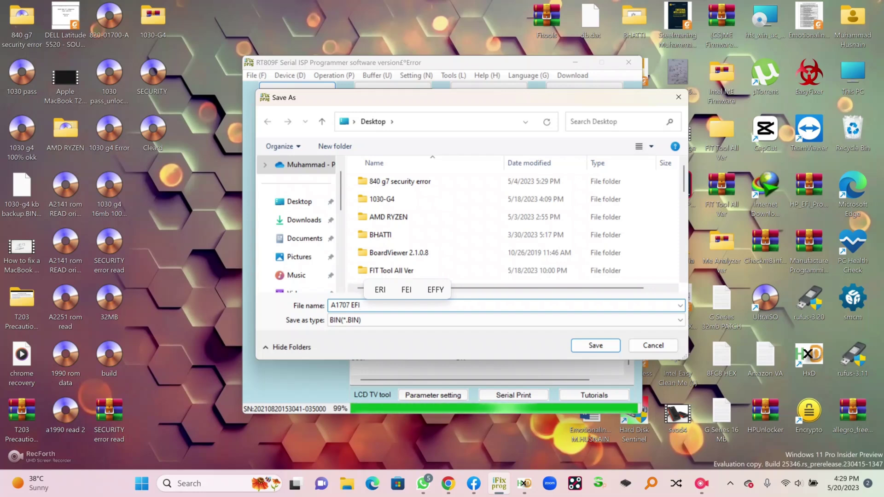
{"action": "type", "text": " Lo"}
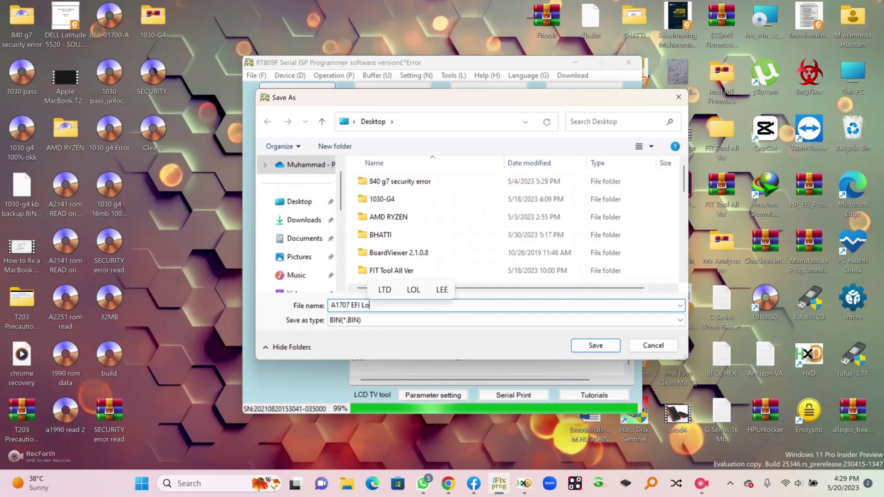
{"action": "type", "text": "cked"}
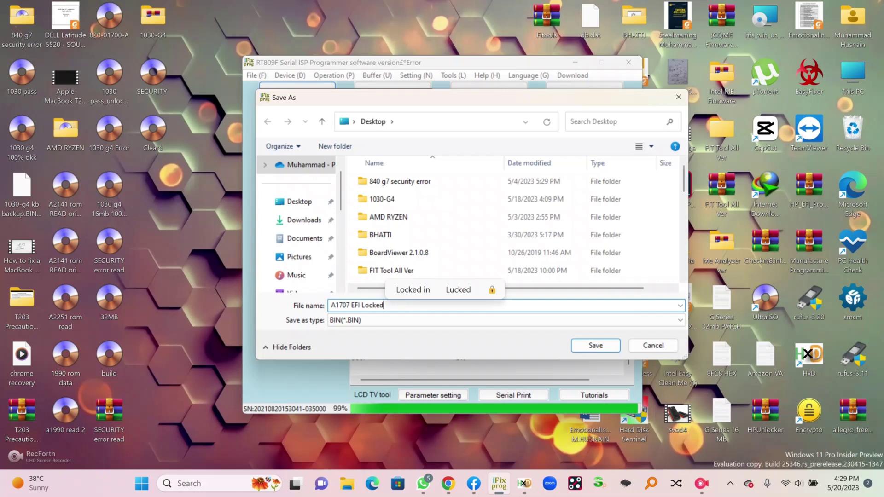
{"action": "key", "text": "Return"}
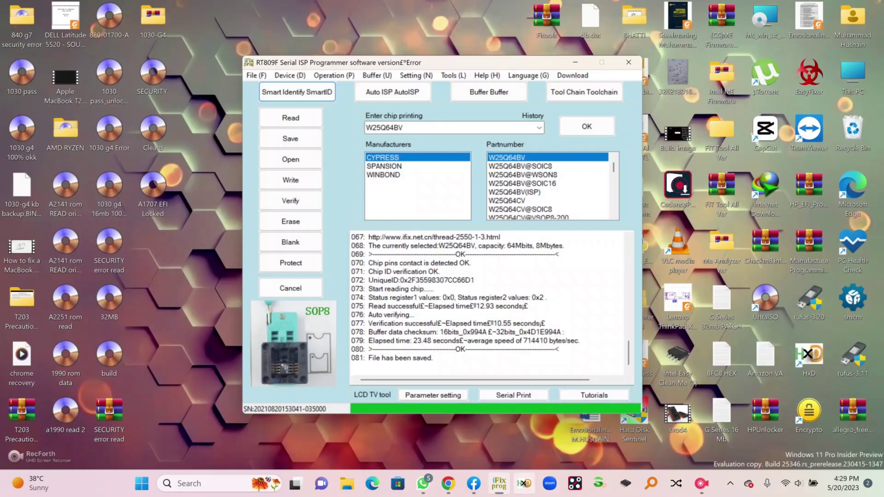
Step: Switch to HxD, open A1707 EFI Locked from the Desktop in it and maximize its window
{"action": "left_click", "coordinate": [523, 484]}
{"action": "left_click_drag", "start_coordinate": [426, 6], "coordinate": [544, 48]}
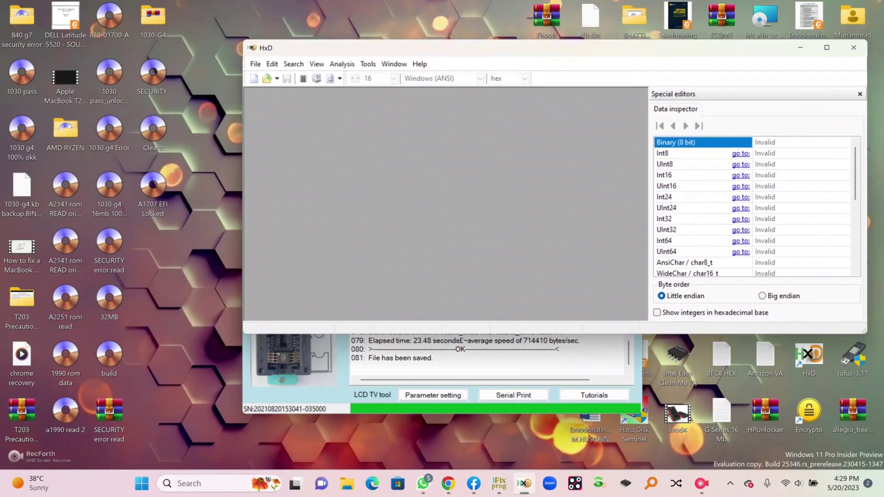
{"action": "double_click", "coordinate": [153, 188]}
{"action": "double_click", "coordinate": [336, 47]}
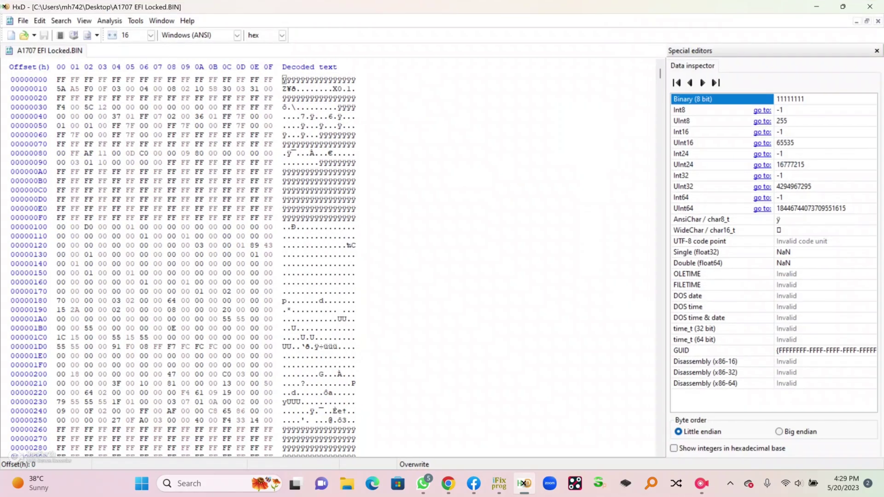
Step: Search forward in the dump for the text string $SVS
{"action": "left_click", "coordinate": [23, 20]}
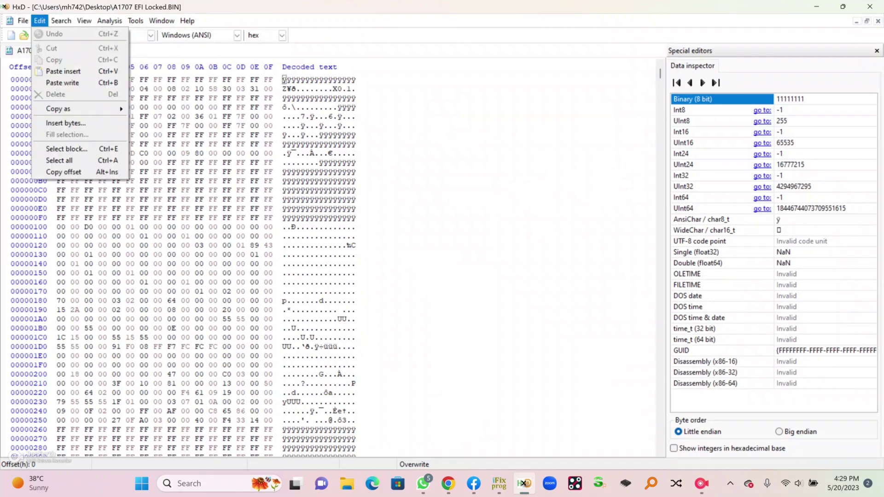
{"action": "left_click", "coordinate": [69, 31]}
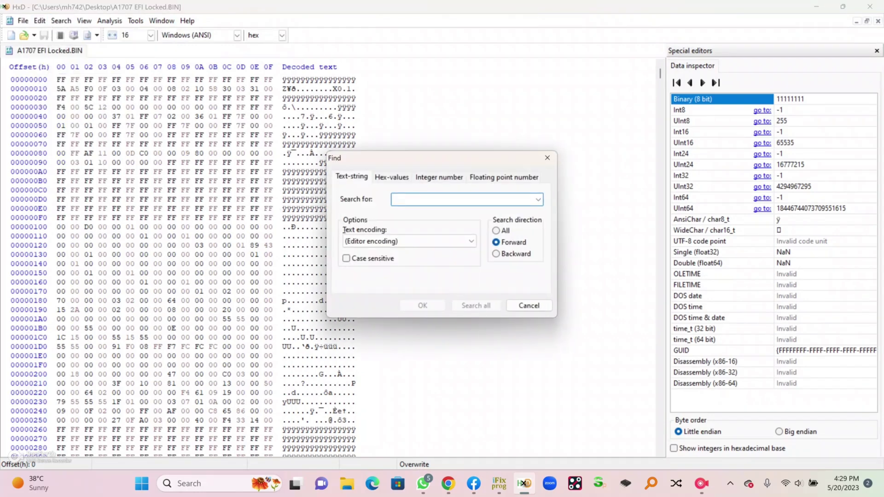
{"action": "type", "text": "$SVS"}
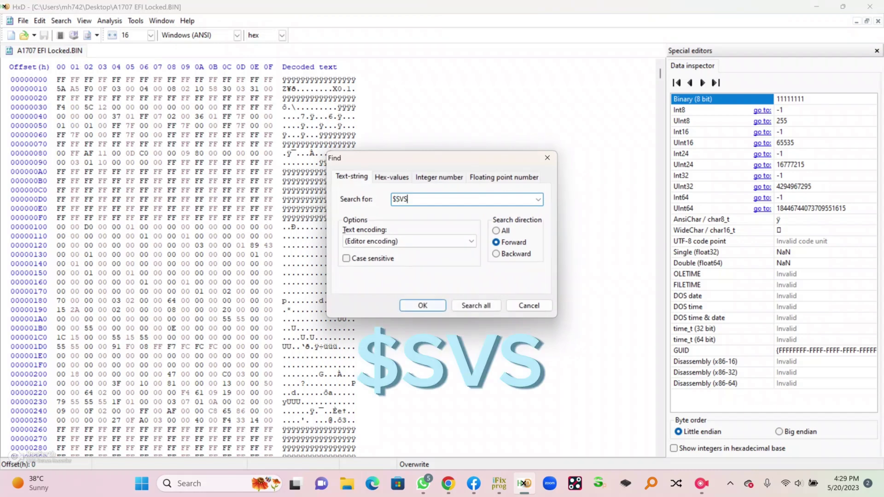
{"action": "key", "text": "Return"}
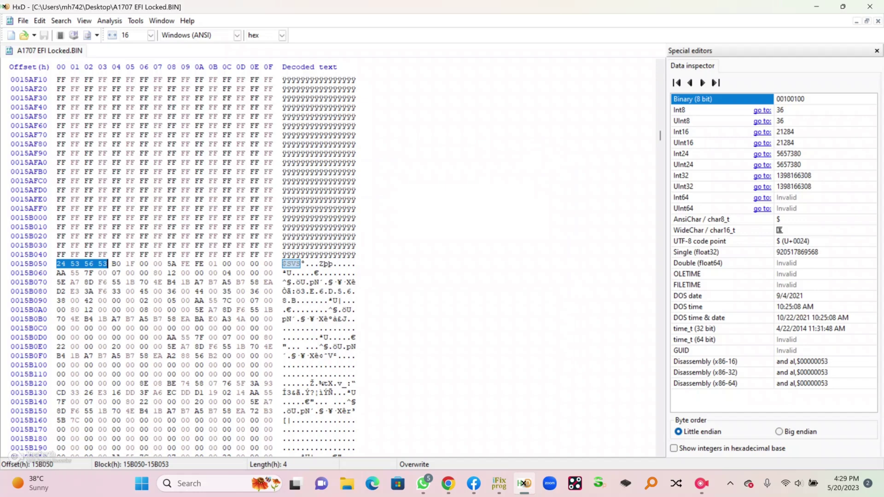
Step: Fill the $SVS data block from offset 15B050 through 15BC5F with hex value FF and review the overwritten range
{"action": "key", "text": "shift+Down"}
{"action": "key", "text": "shift+Down"}
{"action": "key", "text": "shift+Down"}
{"action": "key", "text": "shift+Down"}
{"action": "key", "text": "shift+Down"}
{"action": "key", "text": "shift+Down"}
{"action": "key", "text": "shift+Down"}
{"action": "key", "text": "shift+Down"}
{"action": "key", "text": "shift+Down"}
{"action": "key", "text": "shift+Down"}
{"action": "key", "text": "shift+Down"}
{"action": "key", "text": "shift+Down"}
{"action": "key", "text": "shift+Down"}
{"action": "key", "text": "shift+Down"}
{"action": "key", "text": "shift+Down"}
{"action": "key", "text": "shift+Down"}
{"action": "key", "text": "shift+Down"}
{"action": "key", "text": "shift+Down"}
{"action": "key", "text": "shift+Down"}
{"action": "key", "text": "shift+Down"}
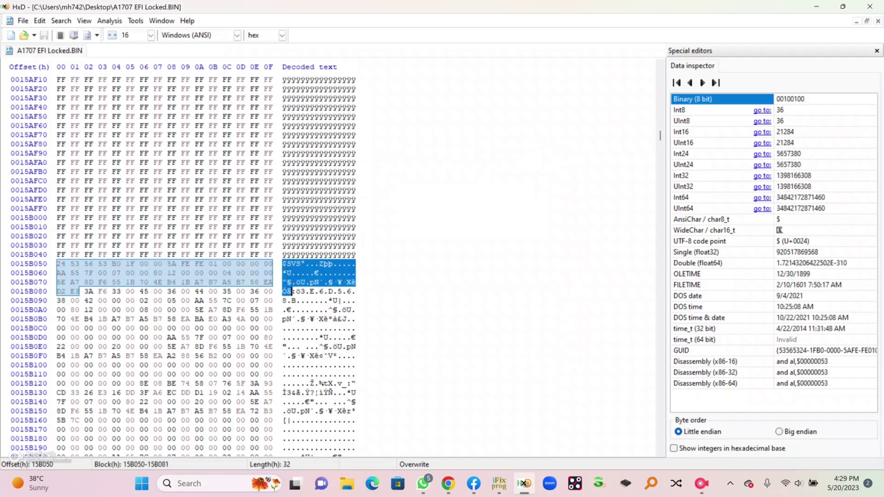
{"action": "key", "text": "shift+Down"}
{"action": "key", "text": "shift+Down"}
{"action": "key", "text": "shift+Down"}
{"action": "key", "text": "shift+Down"}
{"action": "key", "text": "shift+Down"}
{"action": "key", "text": "shift+Down"}
{"action": "key", "text": "shift+Down"}
{"action": "key", "text": "shift+Down"}
{"action": "key", "text": "shift+Down"}
{"action": "key", "text": "shift+Down"}
{"action": "key", "text": "shift+Down"}
{"action": "key", "text": "shift+Down"}
{"action": "key", "text": "shift+Down"}
{"action": "key", "text": "shift+Down"}
{"action": "key", "text": "shift+Down"}
{"action": "key", "text": "shift+Down"}
{"action": "key", "text": "shift+Down"}
{"action": "key", "text": "shift+Down"}
{"action": "key", "text": "shift+Down"}
{"action": "key", "text": "shift+Down"}
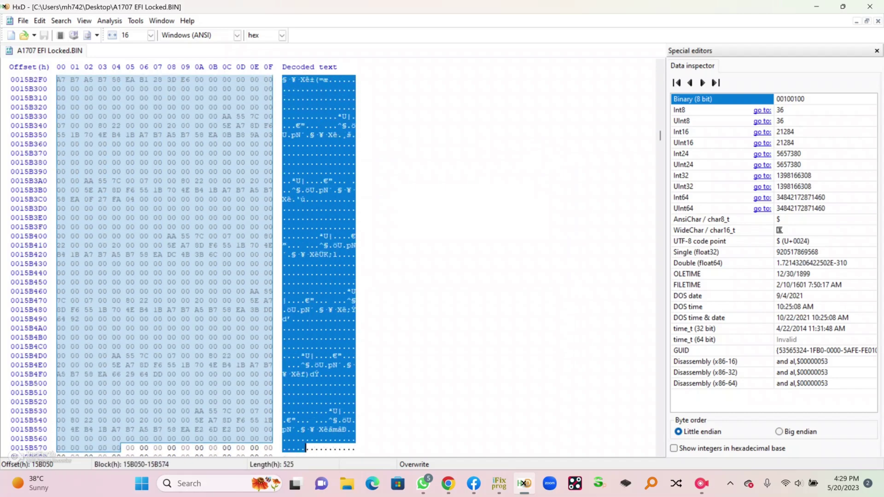
{"action": "key", "text": "shift+Down"}
{"action": "key", "text": "shift+Down"}
{"action": "key", "text": "shift+Down"}
{"action": "key", "text": "shift+Down"}
{"action": "key", "text": "shift+Down"}
{"action": "key", "text": "shift+Down"}
{"action": "key", "text": "shift+Down"}
{"action": "key", "text": "shift+Down"}
{"action": "key", "text": "shift+Down"}
{"action": "key", "text": "shift+Down"}
{"action": "key", "text": "shift+Down"}
{"action": "key", "text": "shift+Down"}
{"action": "key", "text": "shift+Down"}
{"action": "key", "text": "shift+Down"}
{"action": "key", "text": "shift+Down"}
{"action": "key", "text": "shift+Down"}
{"action": "key", "text": "shift+Down"}
{"action": "key", "text": "shift+Down"}
{"action": "key", "text": "shift+Down"}
{"action": "key", "text": "shift+Down"}
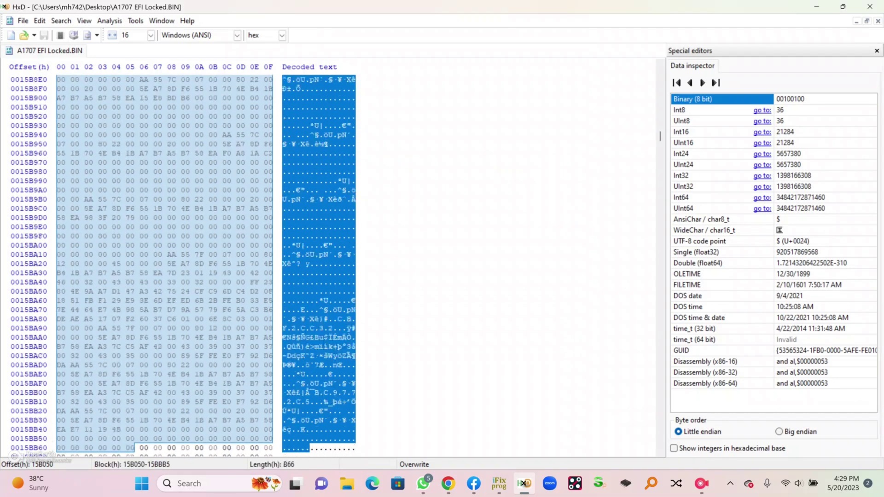
{"action": "left_click", "coordinate": [296, 346], "text": "shift"}
{"action": "key", "text": "shift+Down"}
{"action": "key", "text": "shift+Down"}
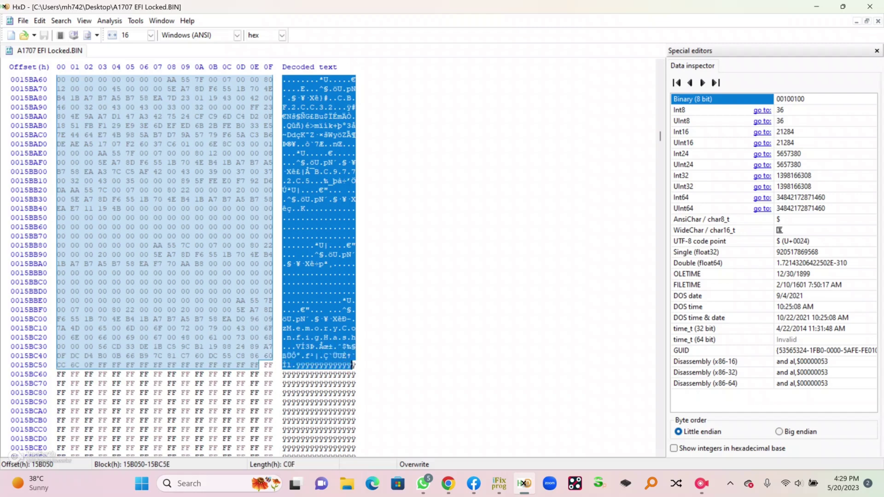
{"action": "key", "text": "shift+End"}
{"action": "right_click", "coordinate": [302, 279]}
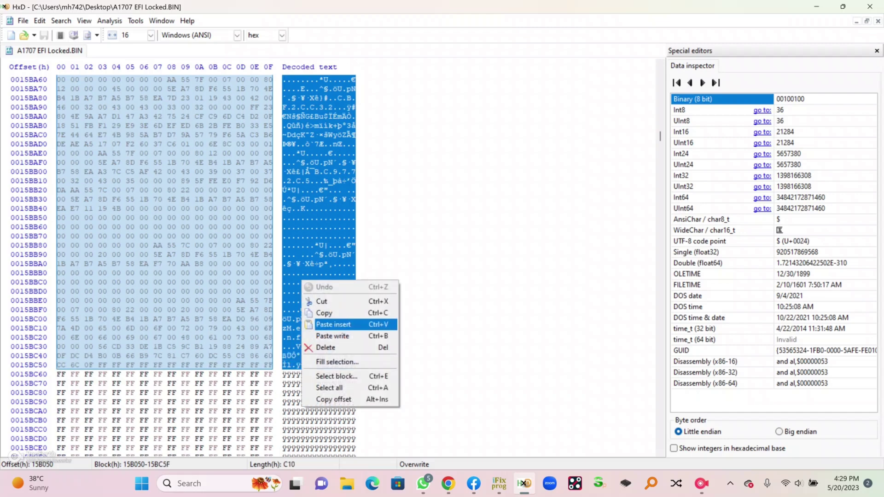
{"action": "key", "text": "Down"}
{"action": "key", "text": "Return"}
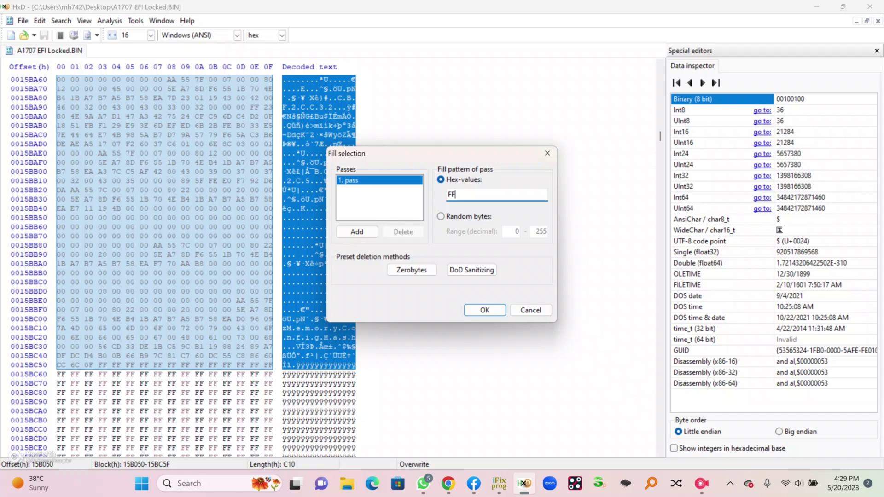
{"action": "key", "text": "Return"}
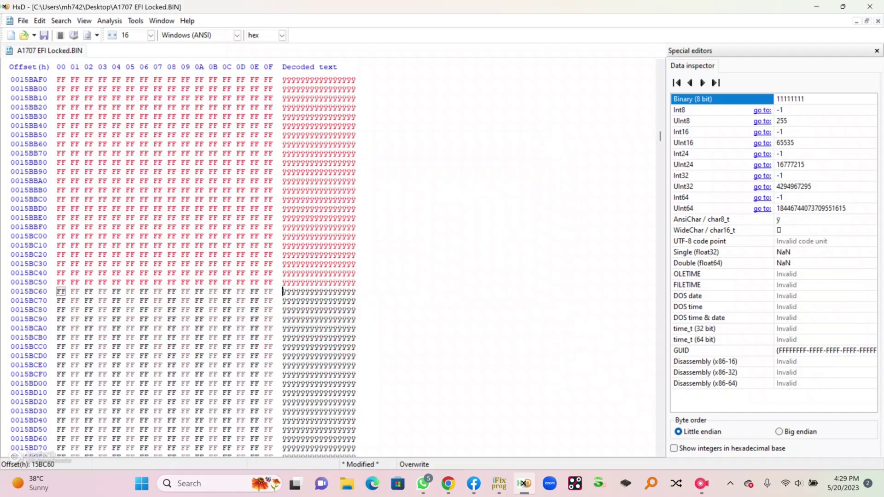
{"action": "scroll", "coordinate": [208, 262], "scroll_direction": "up", "scroll_amount": 1}
{"action": "scroll", "coordinate": [207, 262], "scroll_direction": "up", "scroll_amount": 20}
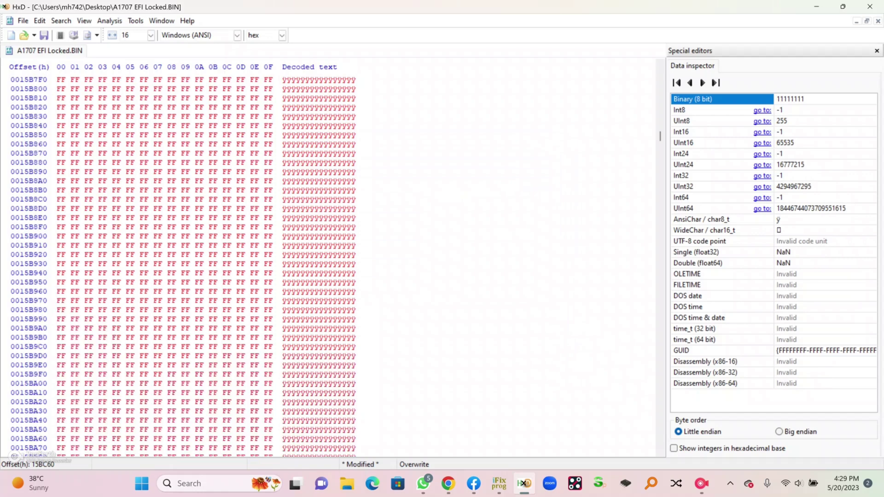
{"action": "scroll", "coordinate": [207, 263], "scroll_direction": "up", "scroll_amount": 20}
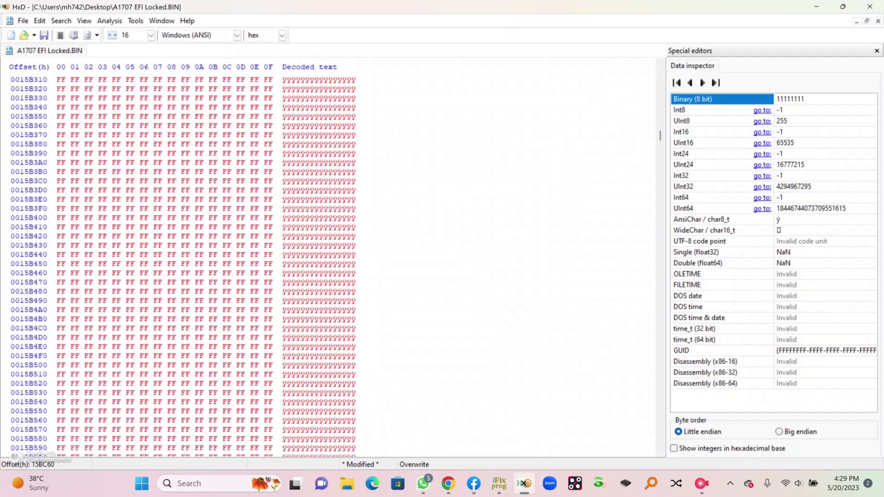
{"action": "scroll", "coordinate": [208, 263], "scroll_direction": "up", "scroll_amount": 9}
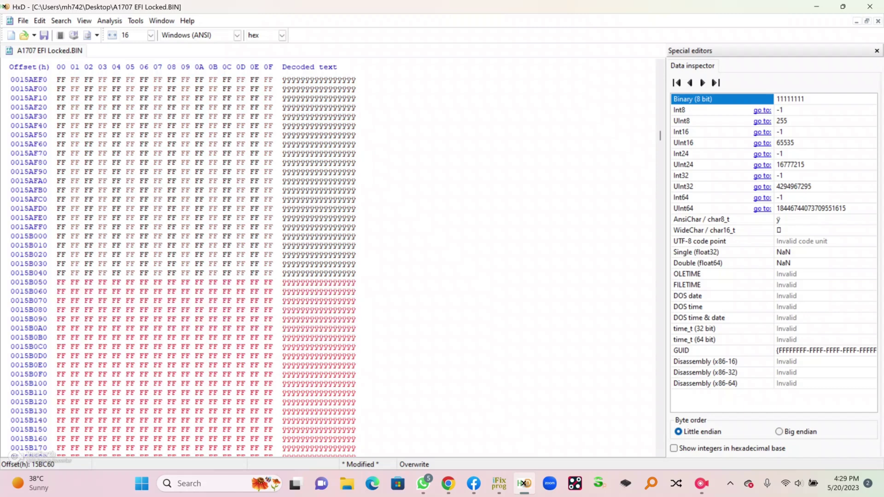
Step: Save the edited dump to the Desktop as a new file named A1707 EFI UNLocked.bin
{"action": "left_click", "coordinate": [23, 20]}
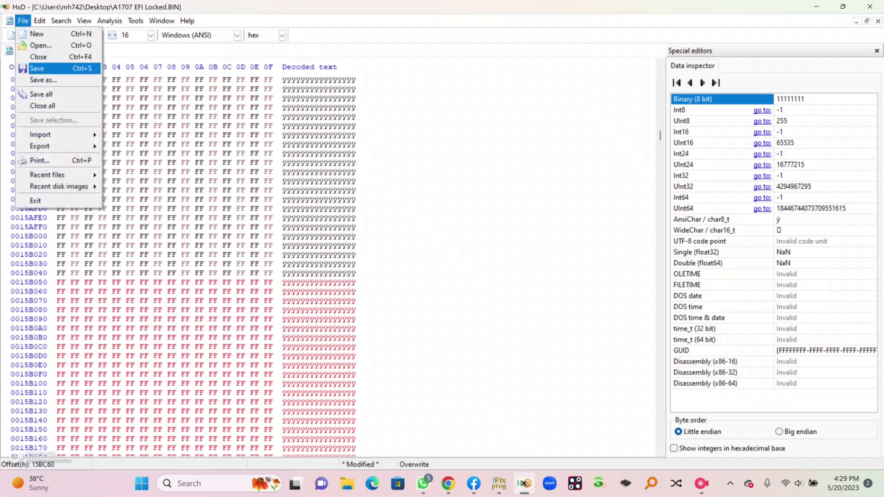
{"action": "key", "text": "Return"}
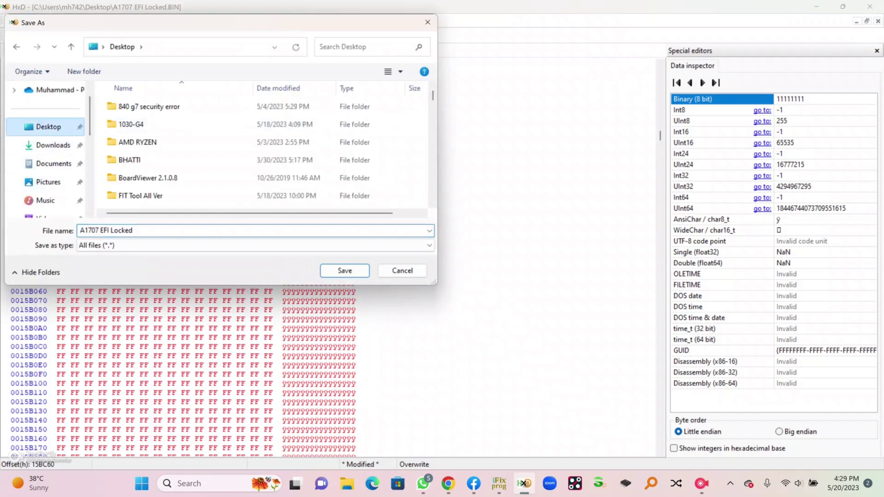
{"action": "double_click", "coordinate": [121, 230]}
{"action": "left_click", "coordinate": [111, 230]}
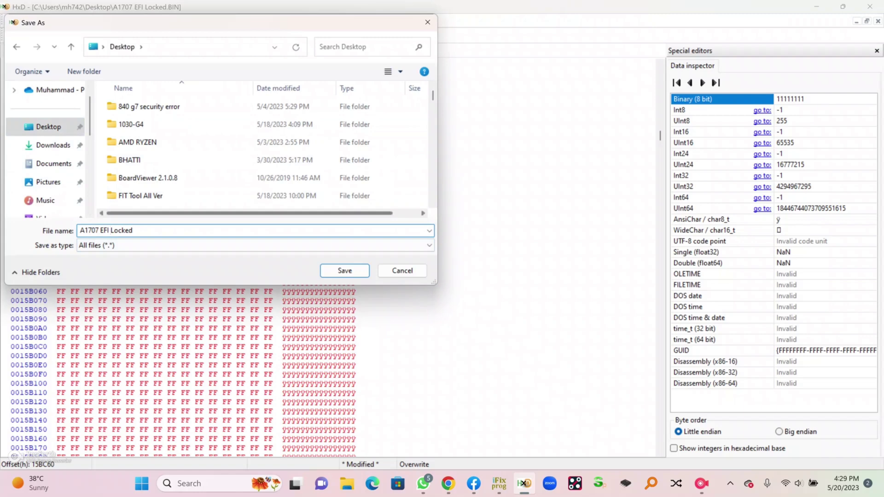
{"action": "type", "text": "UN"}
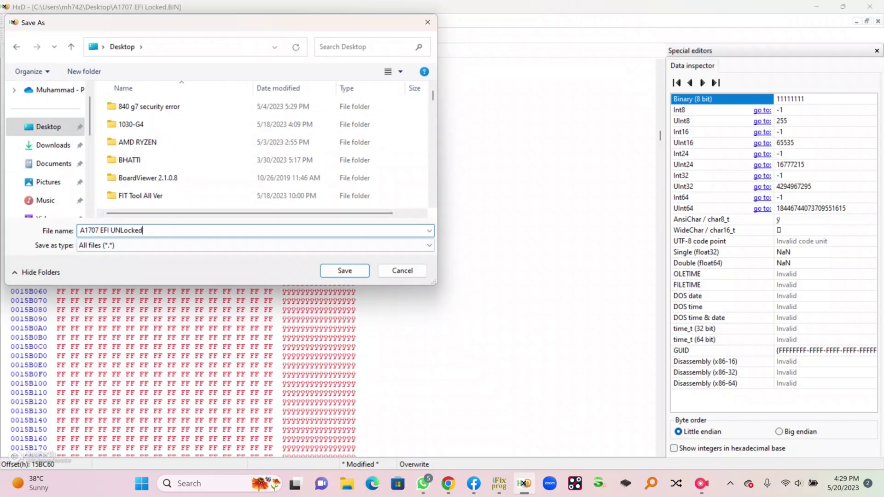
{"action": "type", "text": ".bin"}
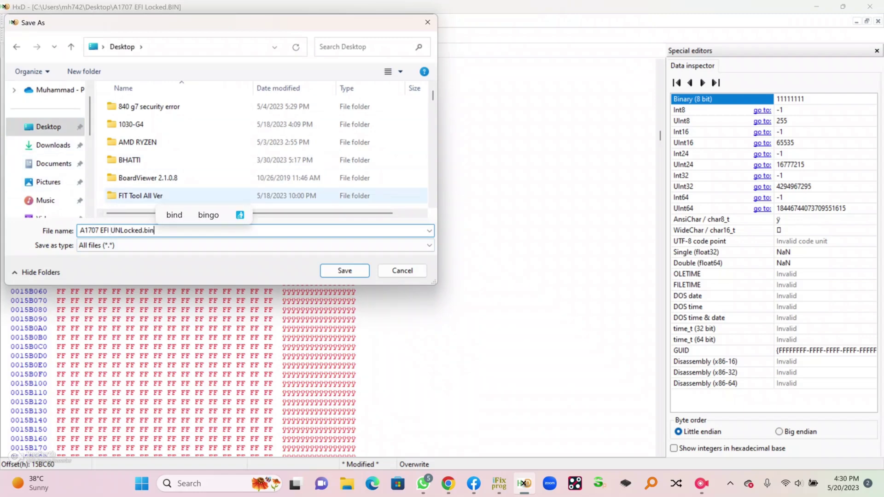
{"action": "key", "text": "Return"}
Step: Switch back to the RT809F programmer, load A1707 EFI UNLocked from the Desktop and write it to the chip
{"action": "left_click", "coordinate": [523, 483]}
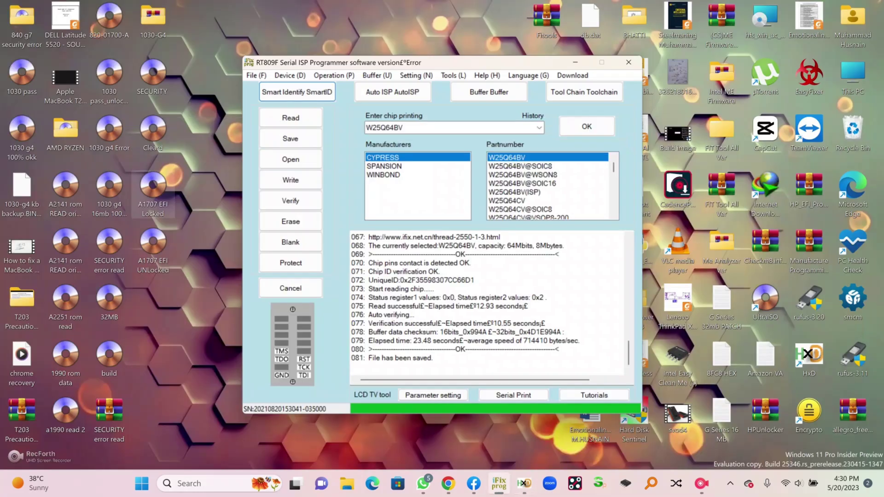
{"action": "left_click", "coordinate": [276, 158]}
{"action": "scroll", "coordinate": [461, 244], "scroll_direction": "down", "scroll_amount": 8}
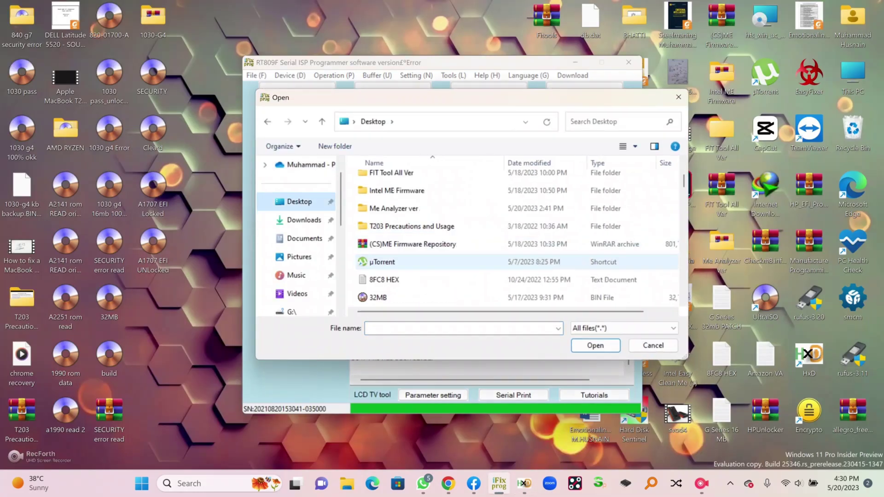
{"action": "scroll", "coordinate": [460, 244], "scroll_direction": "up", "scroll_amount": 1}
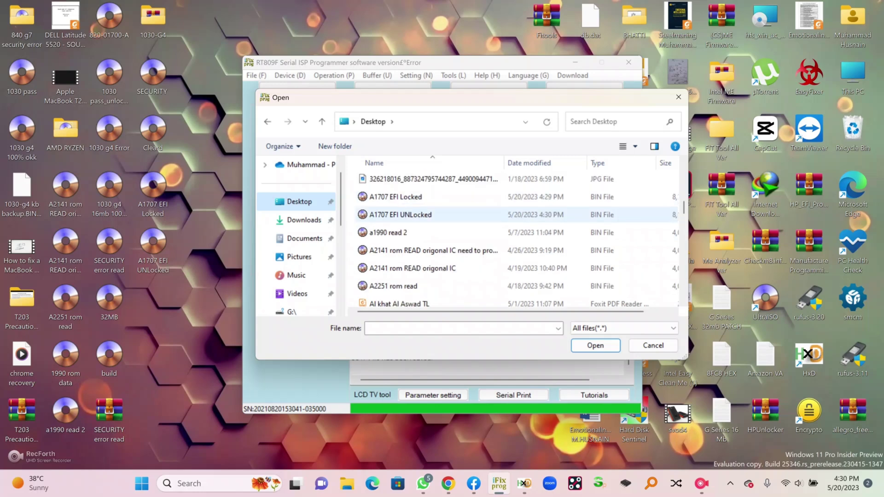
{"action": "left_click", "coordinate": [400, 208]}
{"action": "double_click", "coordinate": [401, 208]}
{"action": "left_click", "coordinate": [290, 180]}
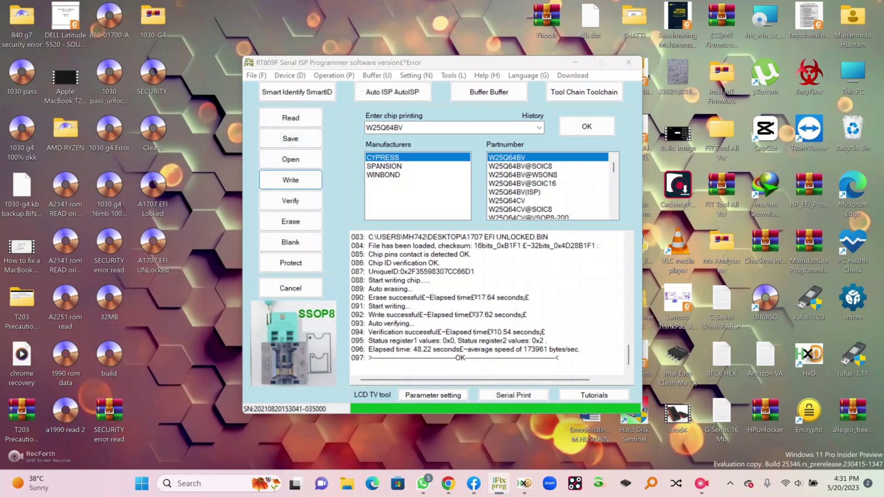
{"action": "left_click", "coordinate": [700, 484]}
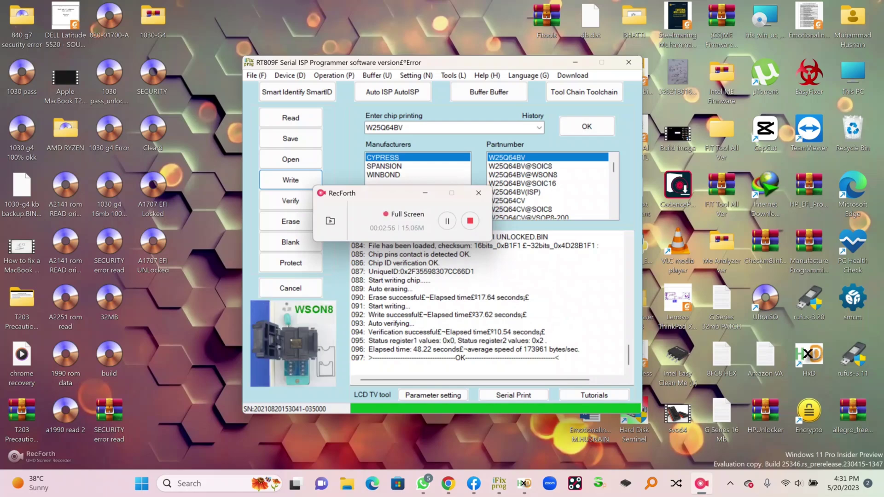